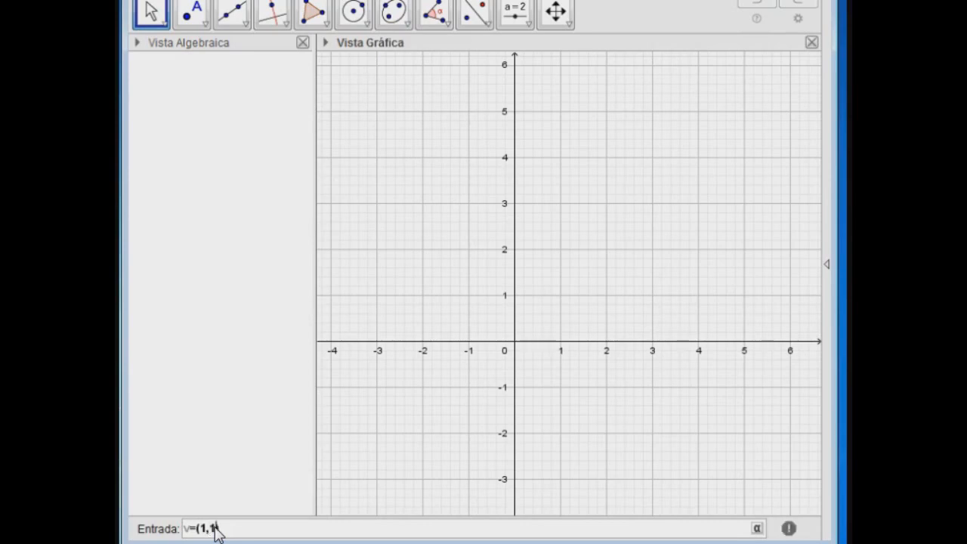
Step: Define the vector v=(1,1)
key(Return)
click(244, 531)
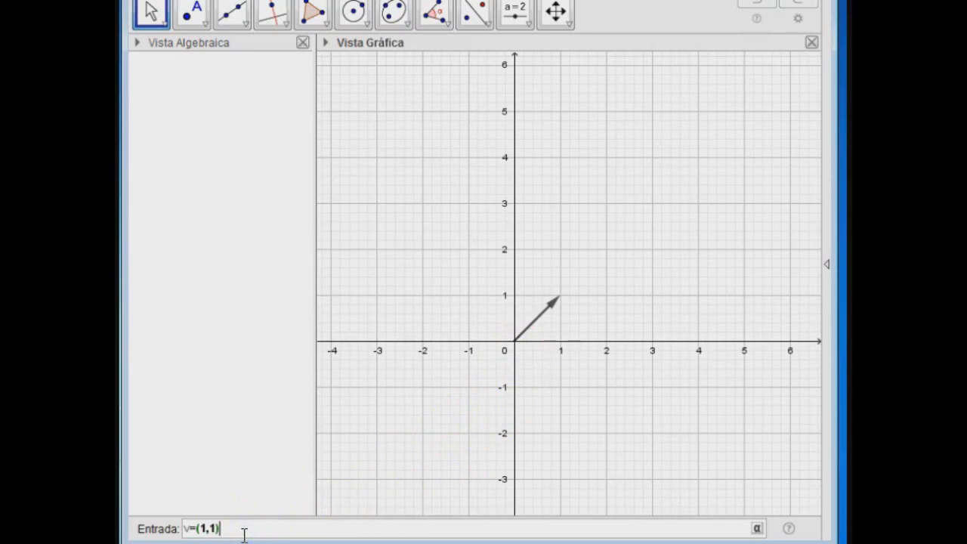
key(Return)
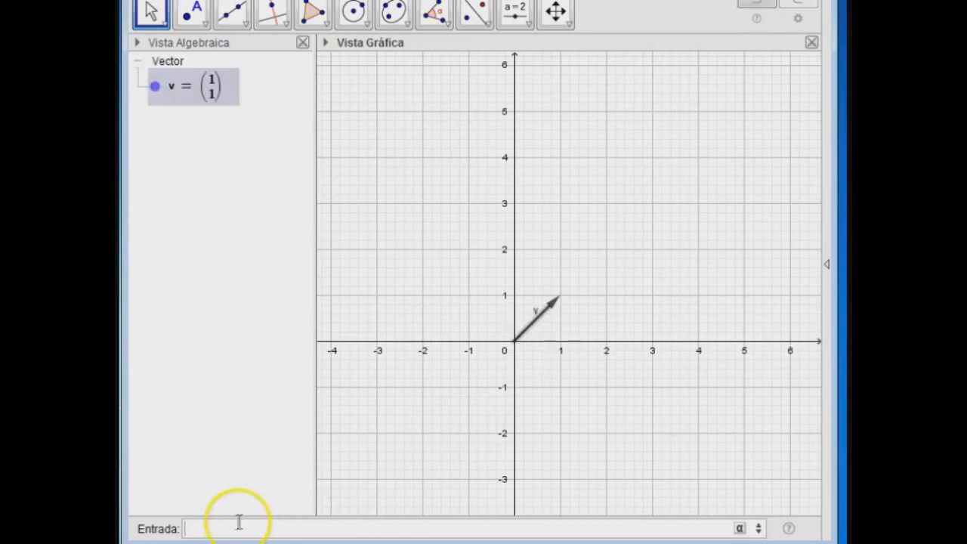
Step: Define a second vector w=(-1,1)
click(198, 529)
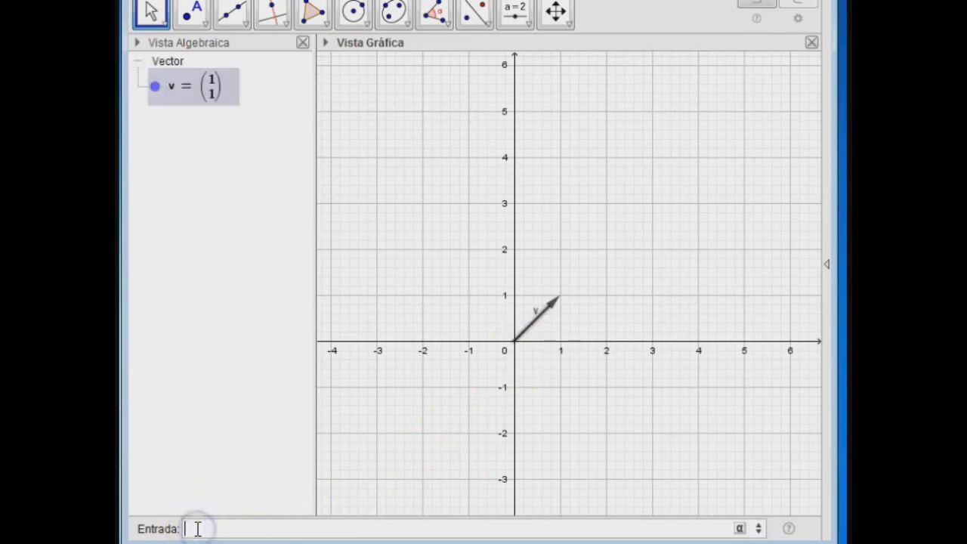
text(w=(-1)
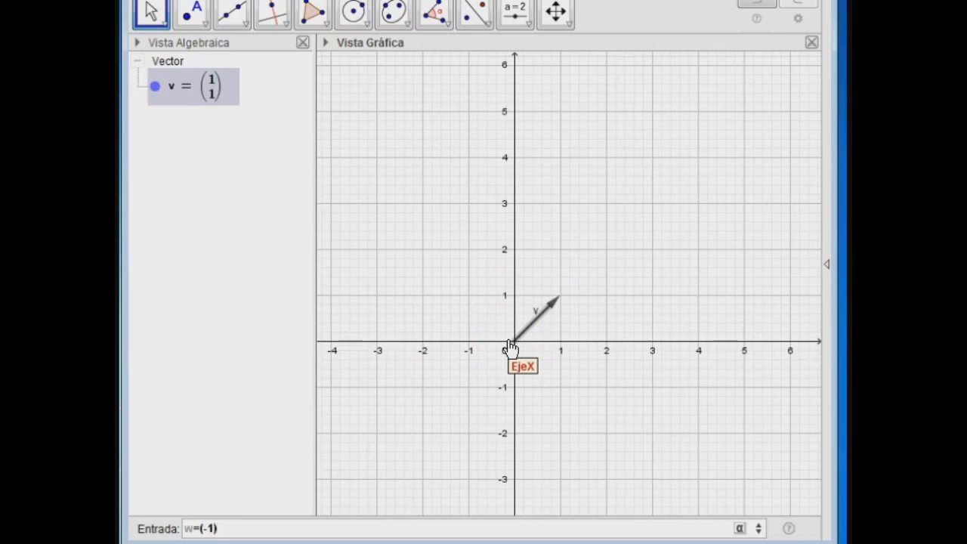
text(,1)
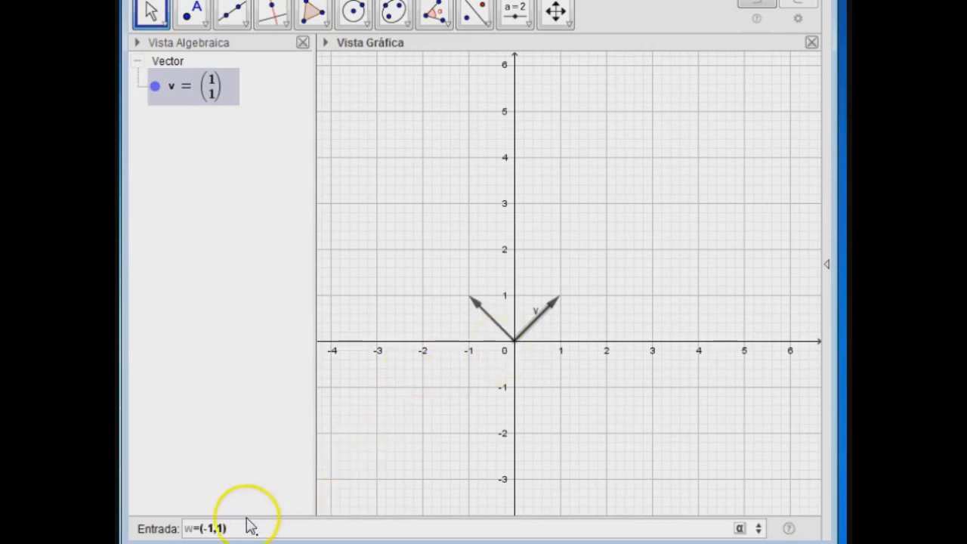
key(Return)
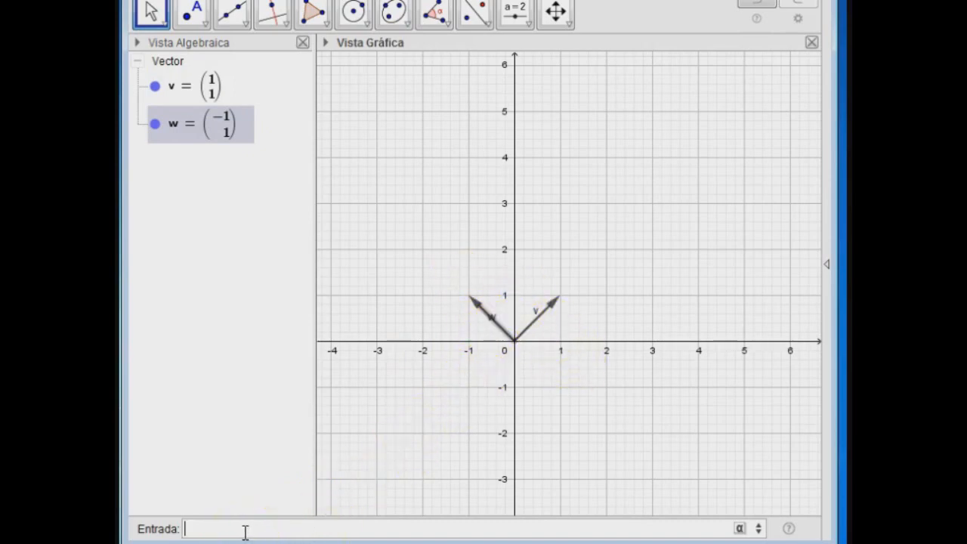
Step: Compute the dot product of the two vectors with Dot(v,w)
text(Dot(v,w)
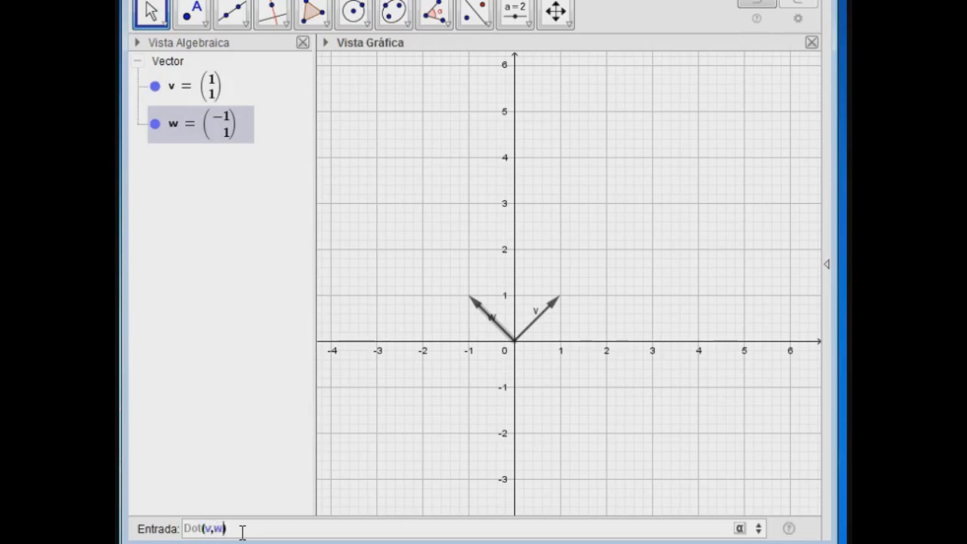
click(241, 529)
key(Return)
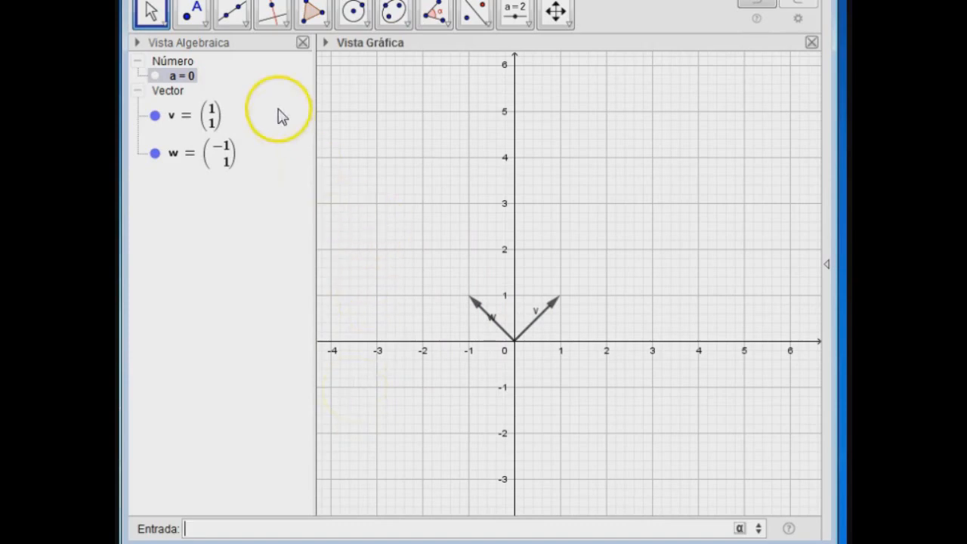
Step: Place a point at (1, 3) in the 2D graphics view
click(205, 27)
click(204, 47)
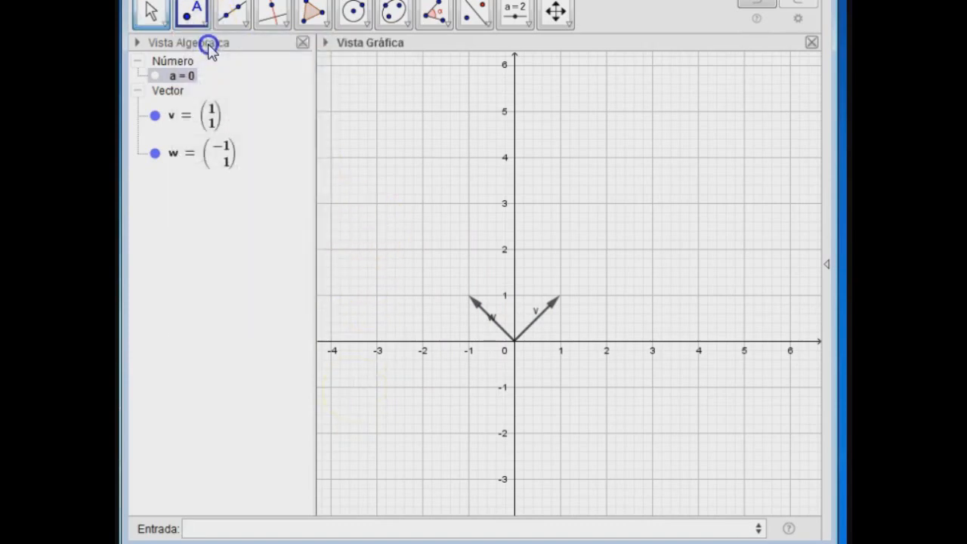
click(560, 202)
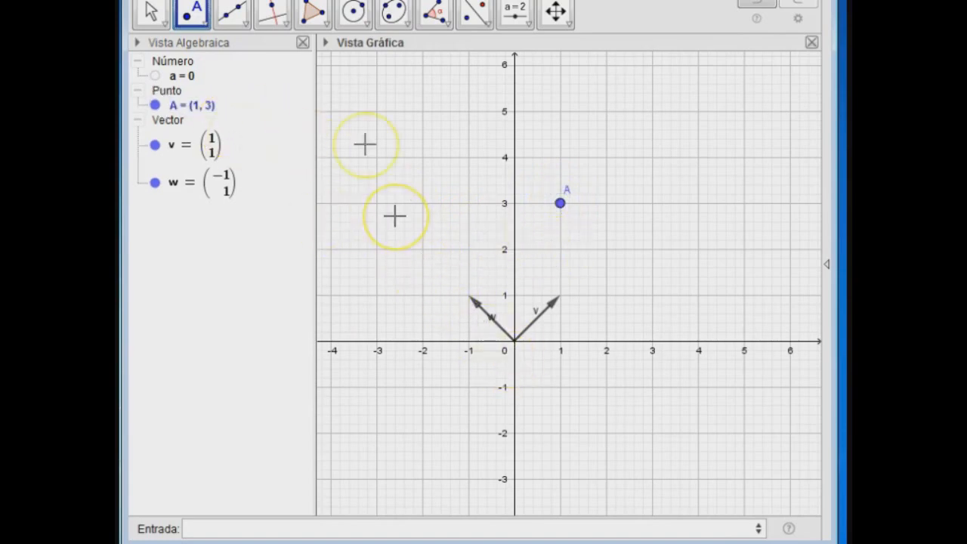
Step: Draw a line through the origin and point A, creating a point at (0, 0)
click(246, 28)
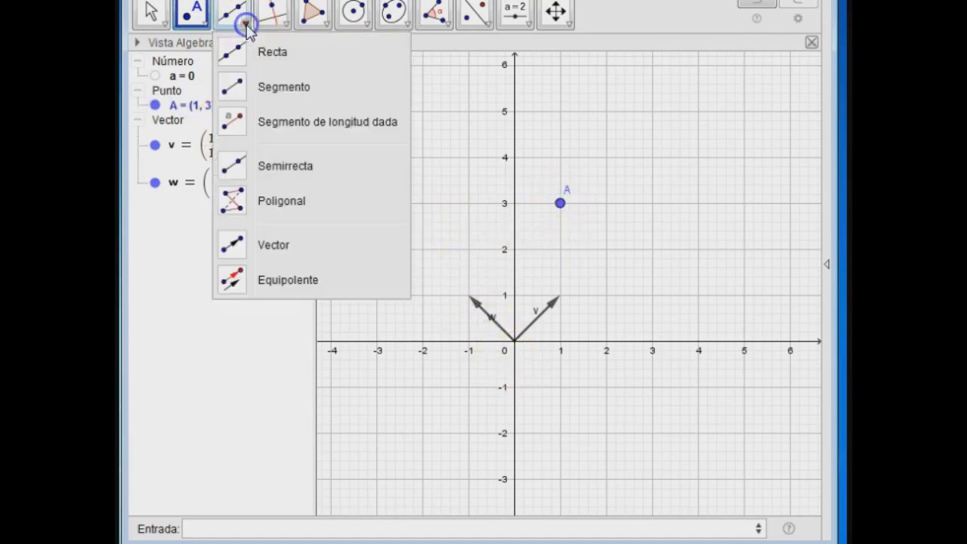
click(236, 61)
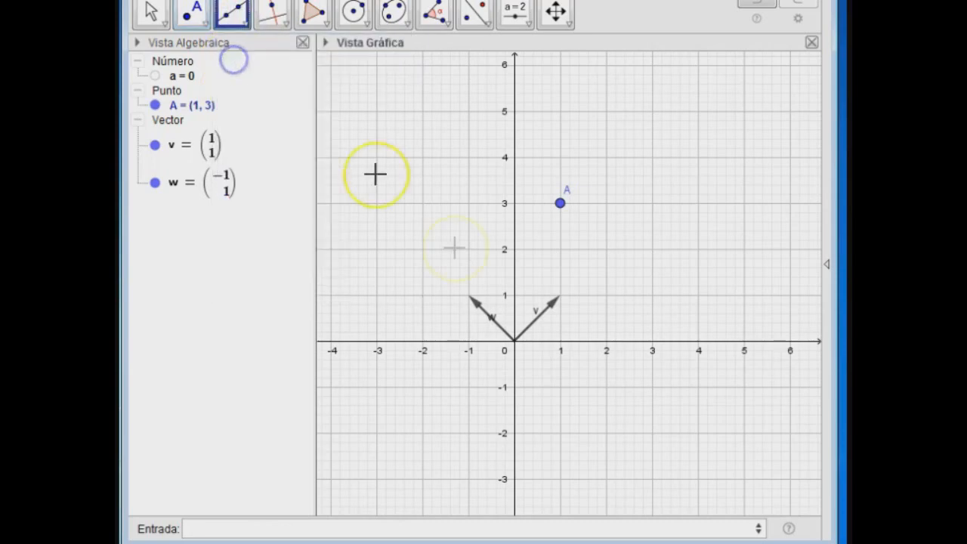
click(514, 342)
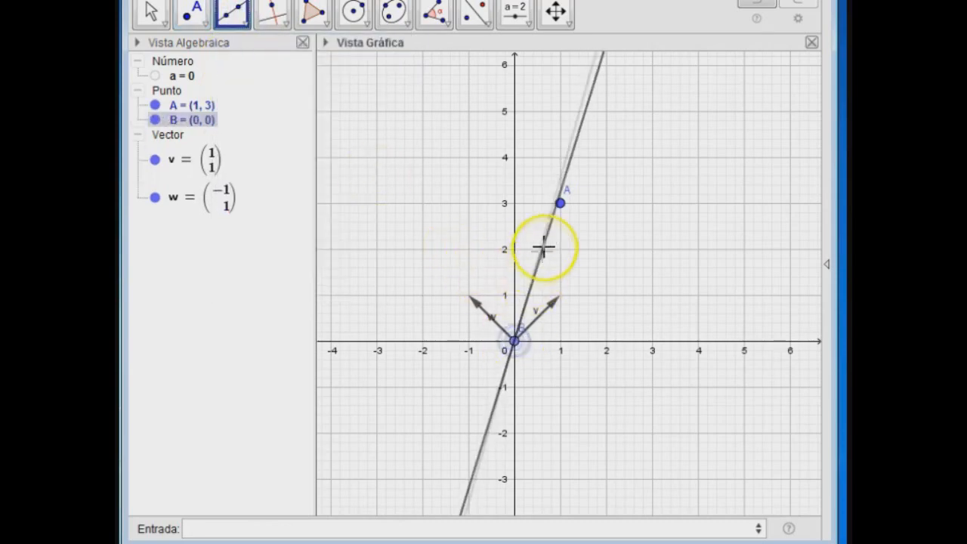
click(559, 204)
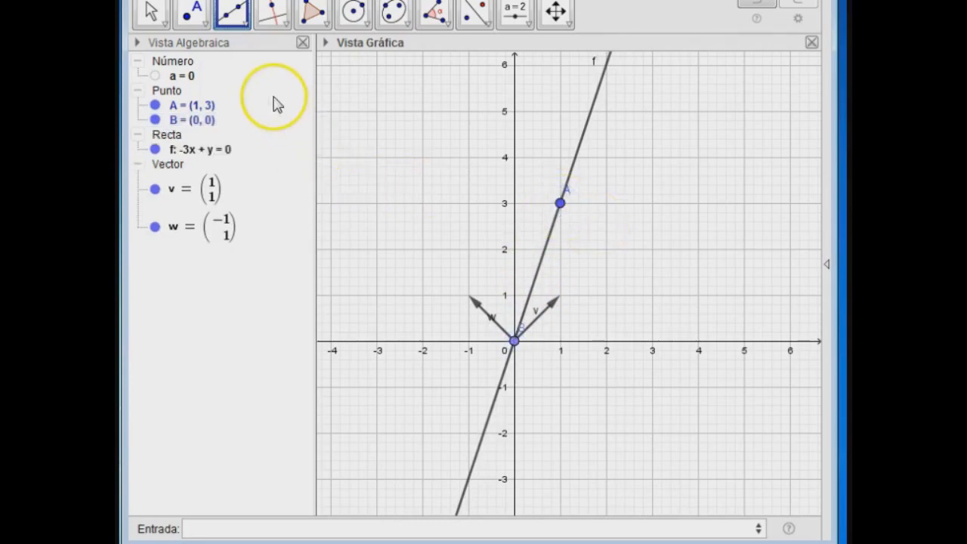
Step: Try the Perpendicular tool on line f through the point (0, 3) on the y-axis, and undo it
click(246, 26)
mouse_move(284, 23)
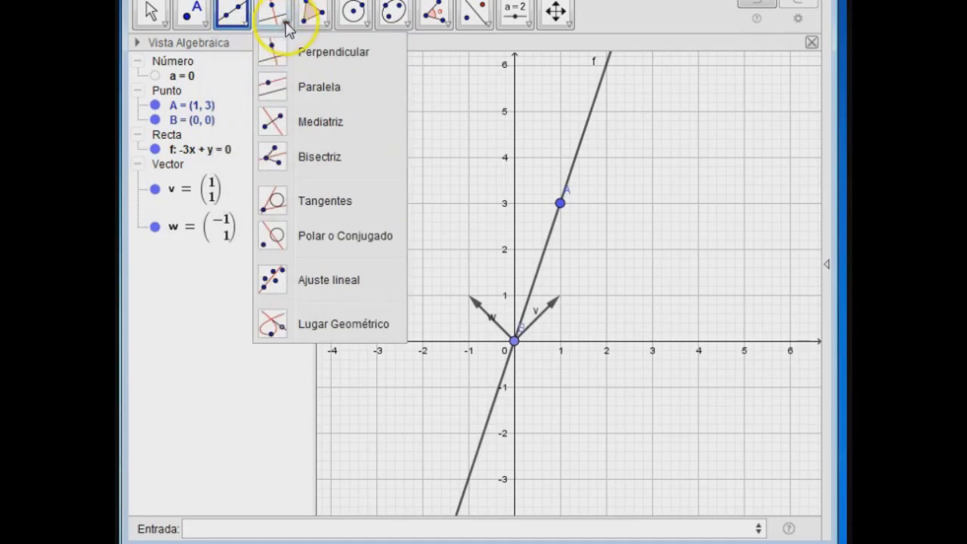
click(317, 52)
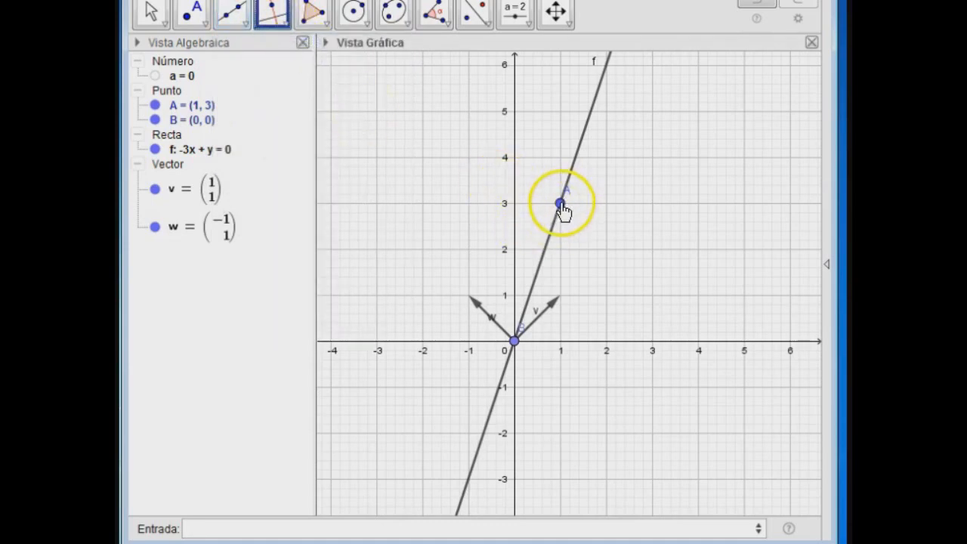
click(547, 242)
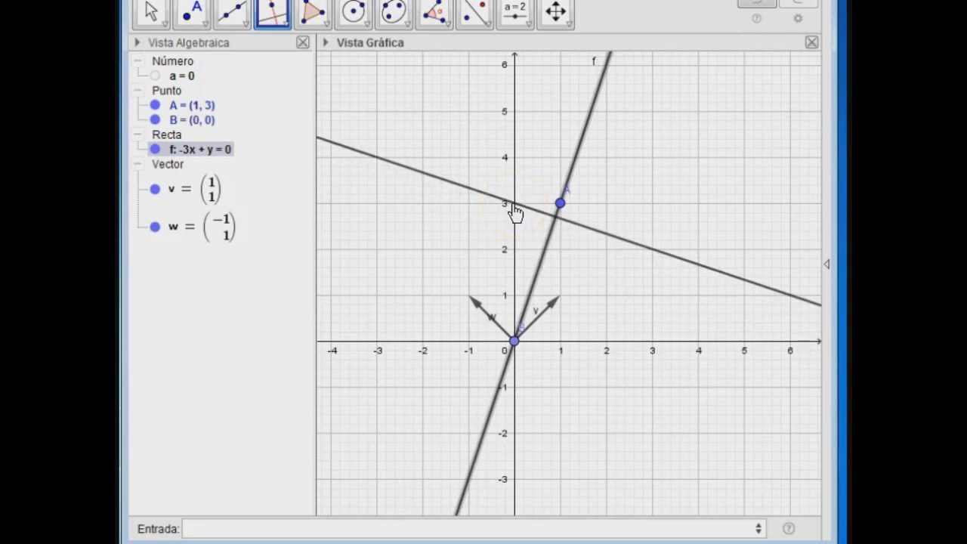
click(513, 206)
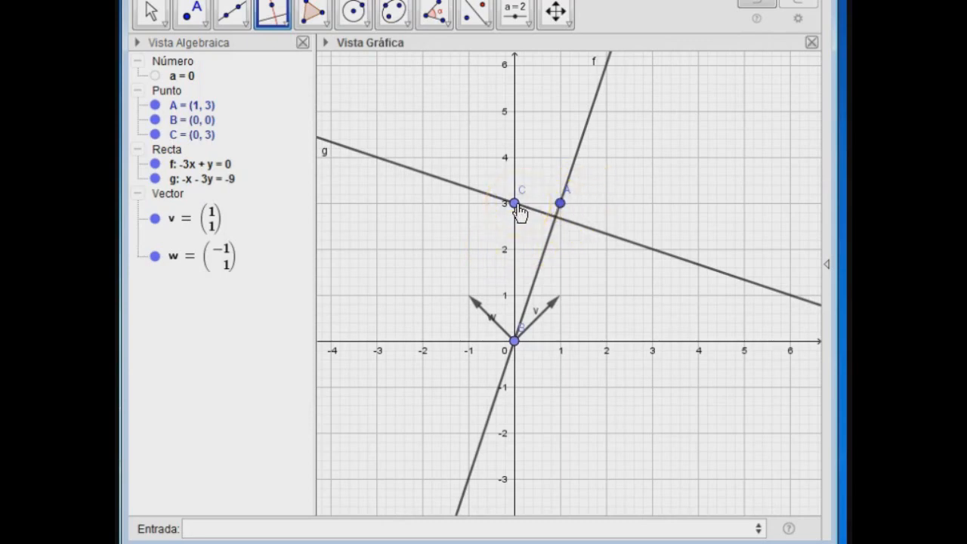
key(ctrl+z)
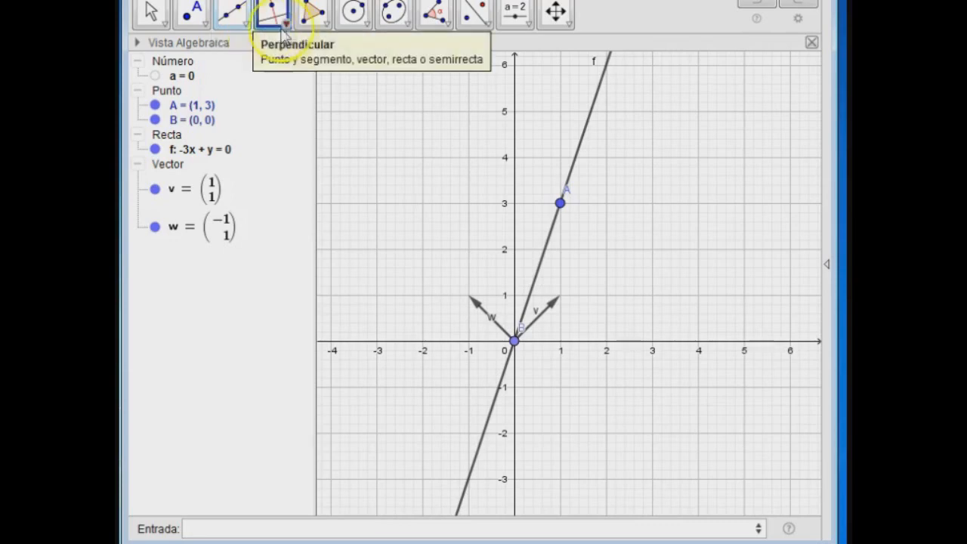
Step: Draw the perpendicular to line f through point B at the origin
click(548, 244)
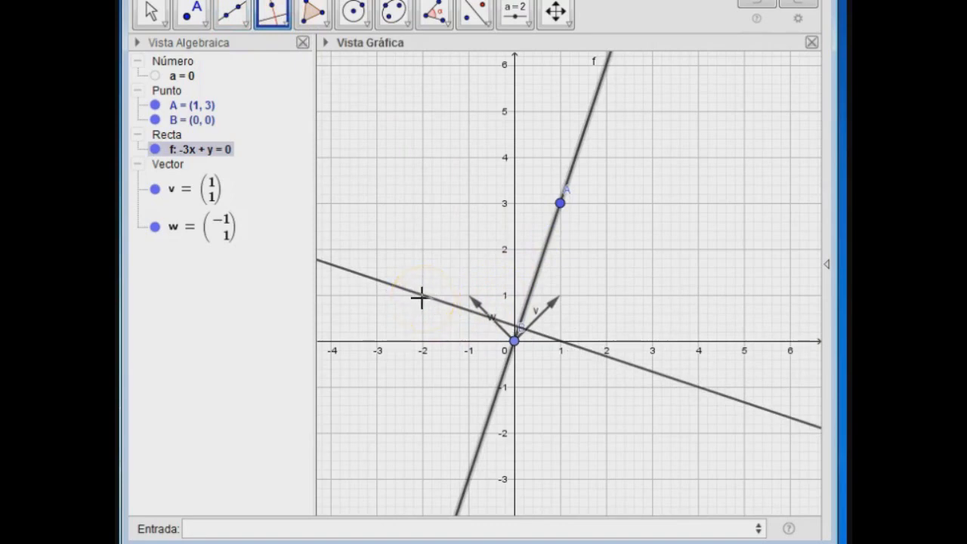
click(514, 341)
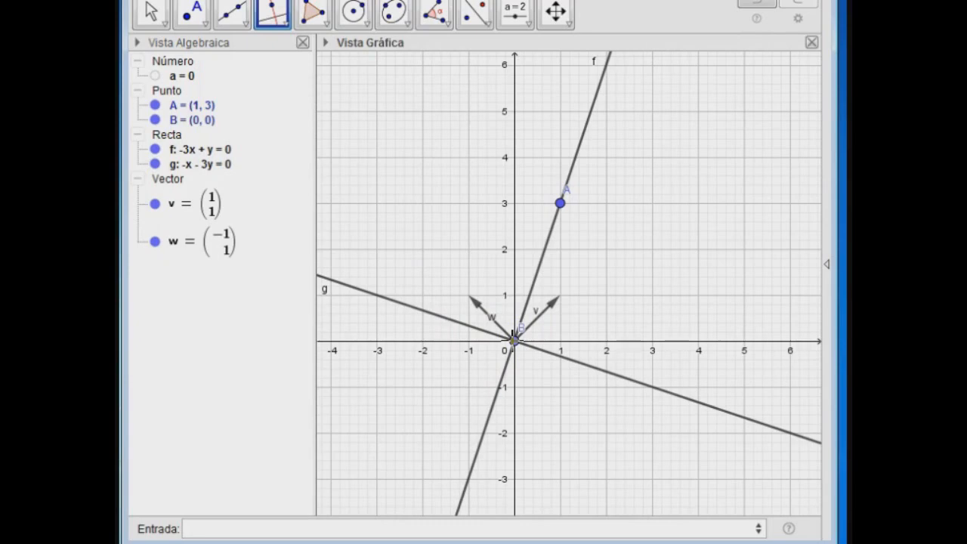
click(378, 295)
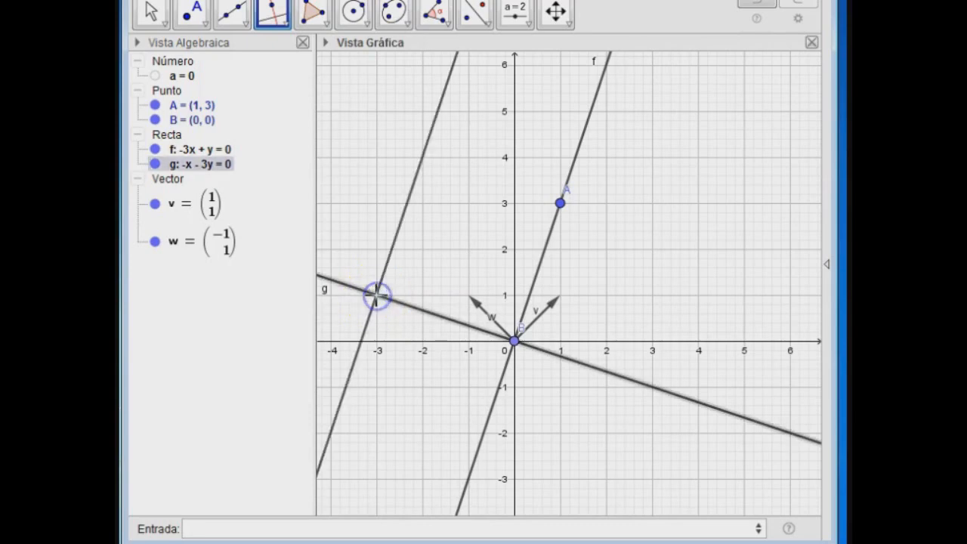
click(376, 295)
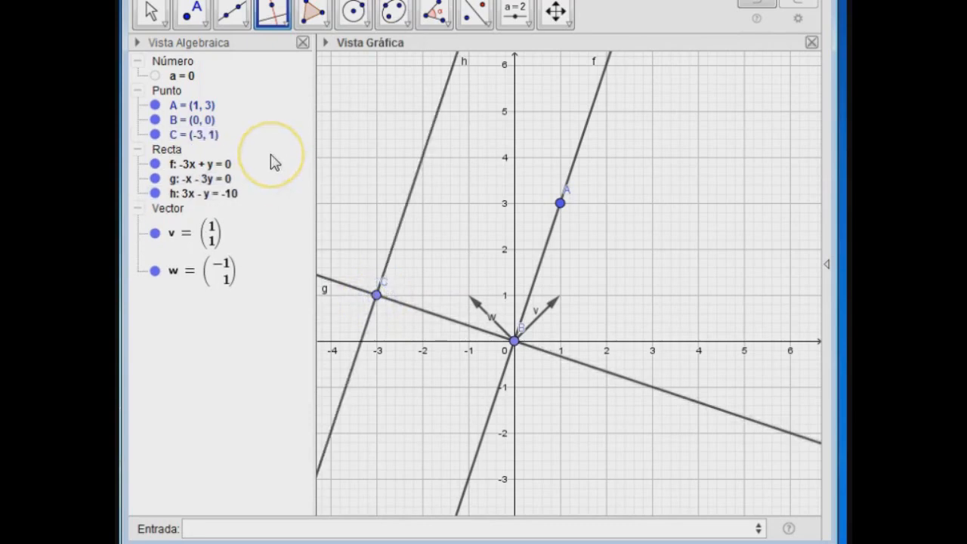
key(ctrl+z)
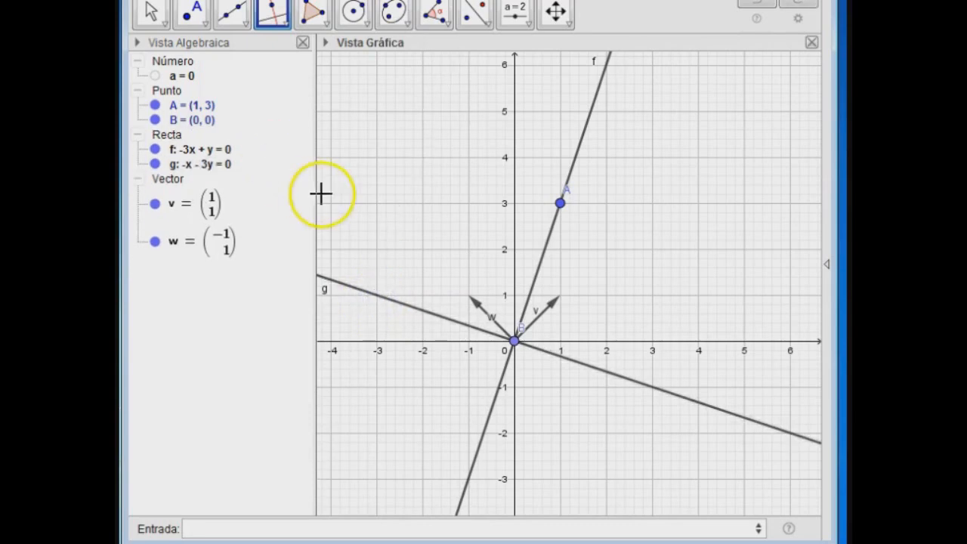
Step: Place a point at (-3, 1) on the perpendicular line g
click(195, 14)
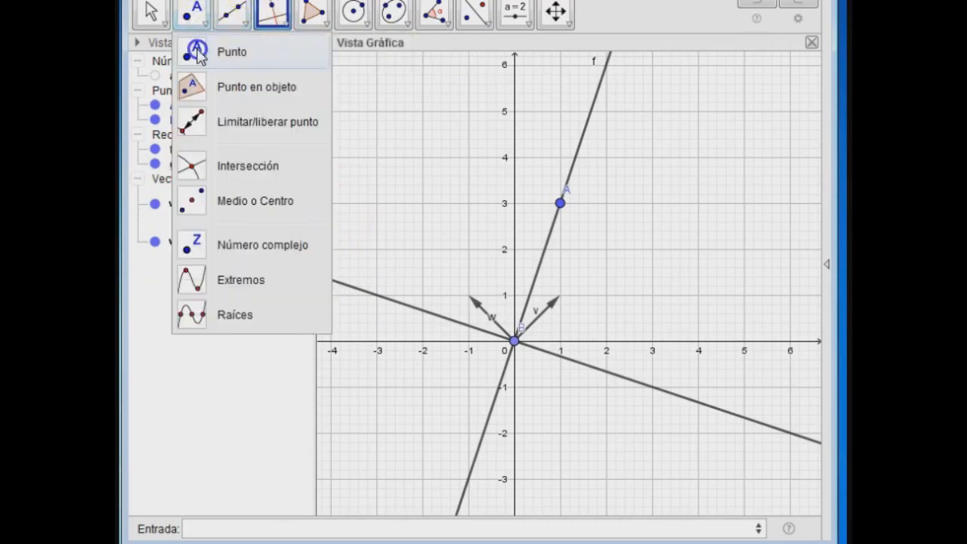
click(226, 51)
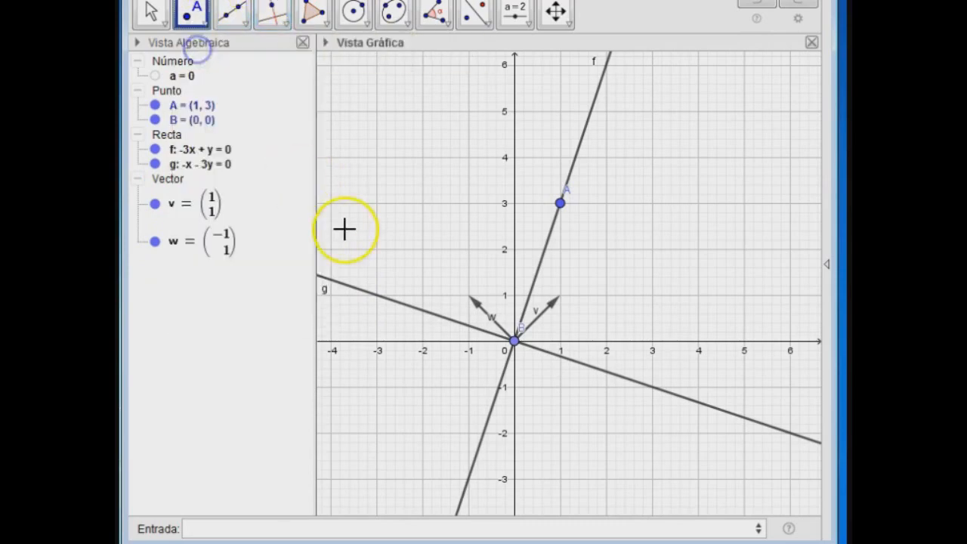
click(376, 295)
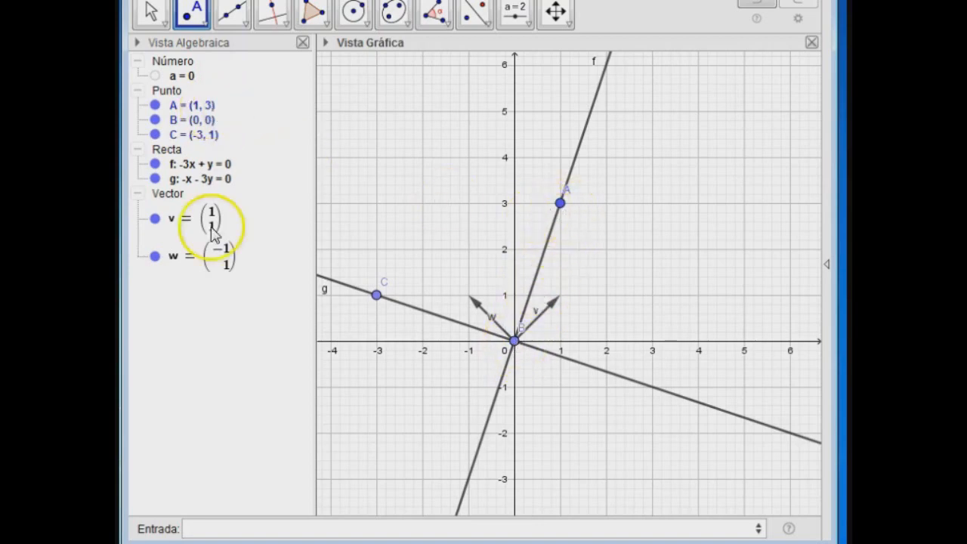
Step: Compute the dot product of the position vectors of A and C with Dot((1,3),(-3,1))
click(194, 529)
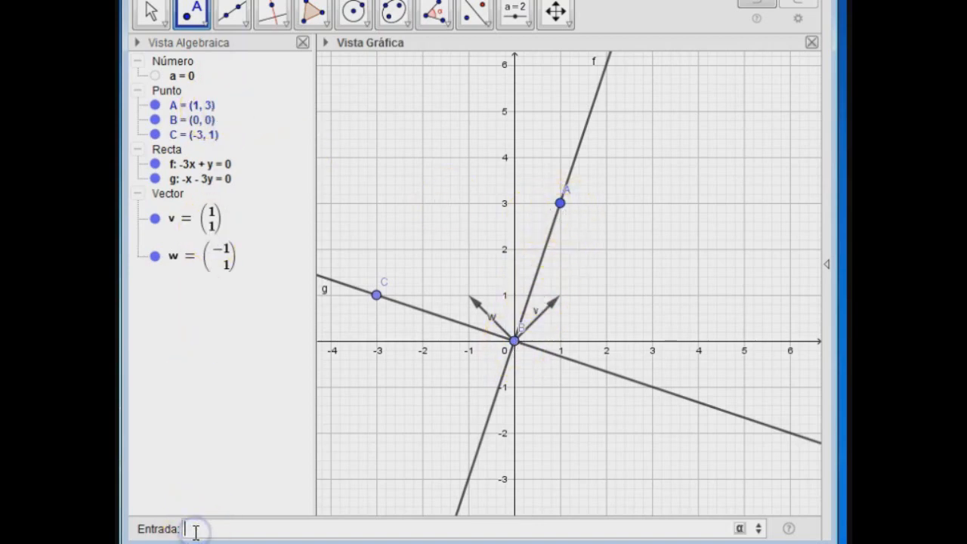
text(Dot()
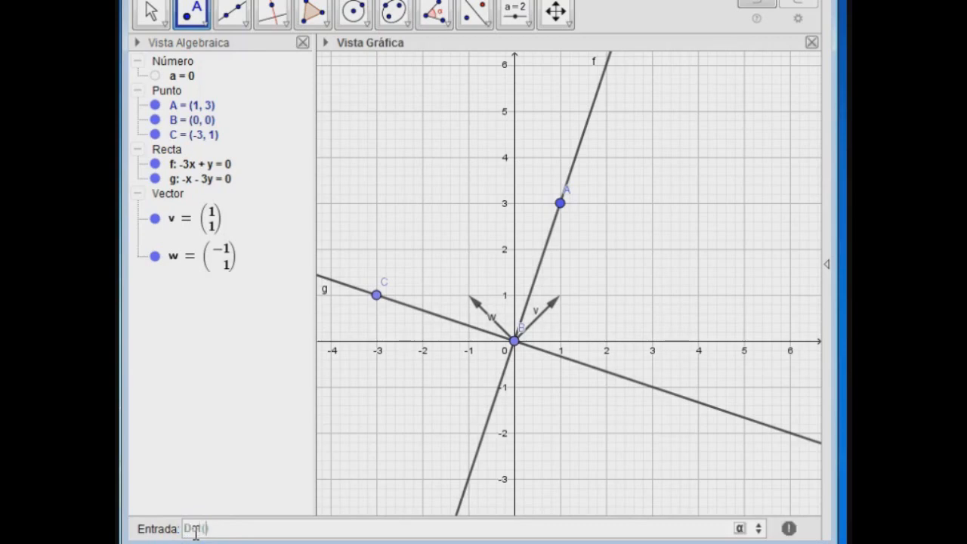
click(198, 135)
text(1,3)
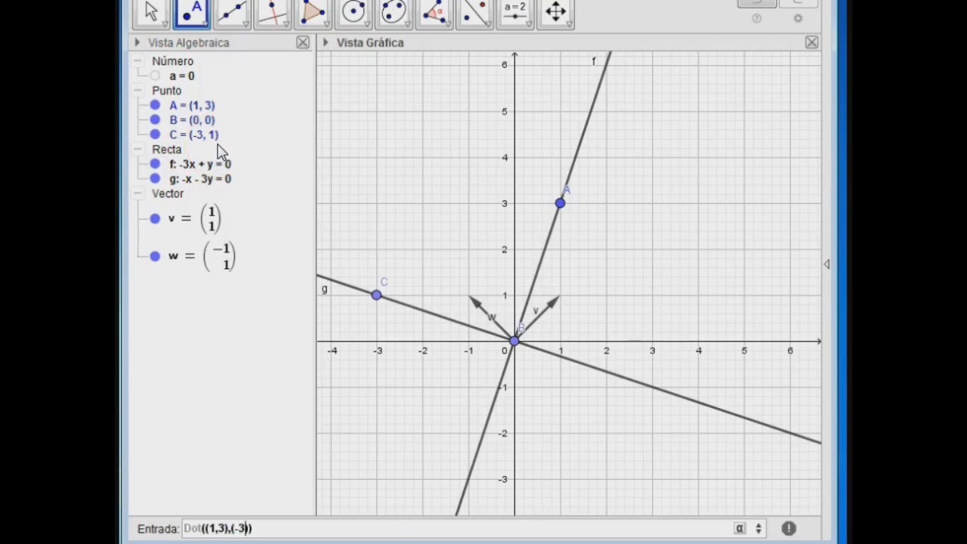
text(,1)
click(273, 527)
key(Return)
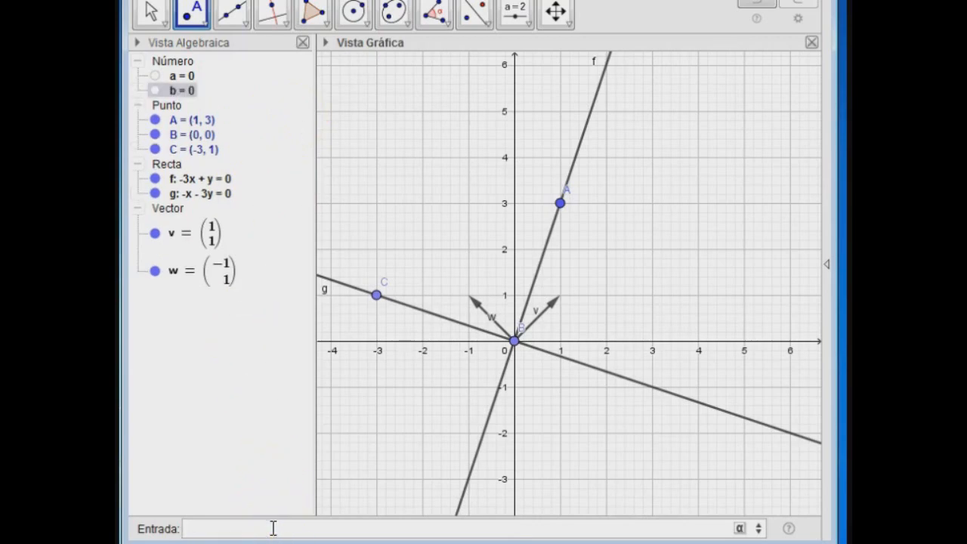
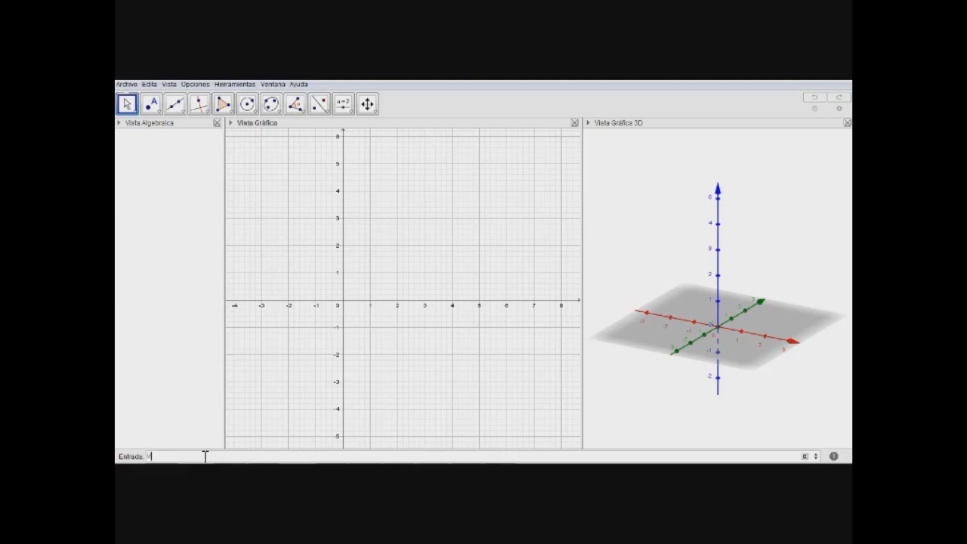
Step: Define the three-dimensional vector v=(1,1,1) in the empty construction with the 3D view
key(Escape)
click(205, 456)
text(V)
text(1,1,1)
click(188, 456)
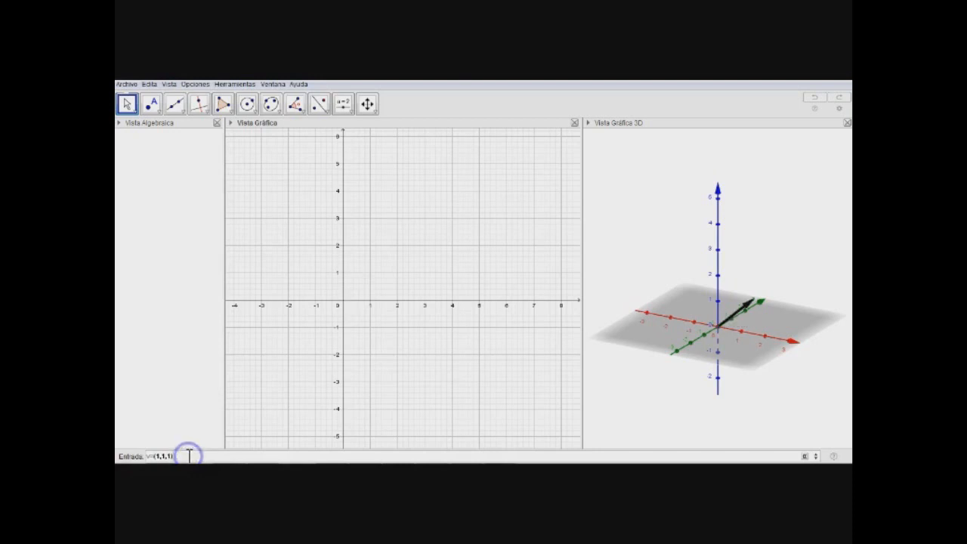
key(Return)
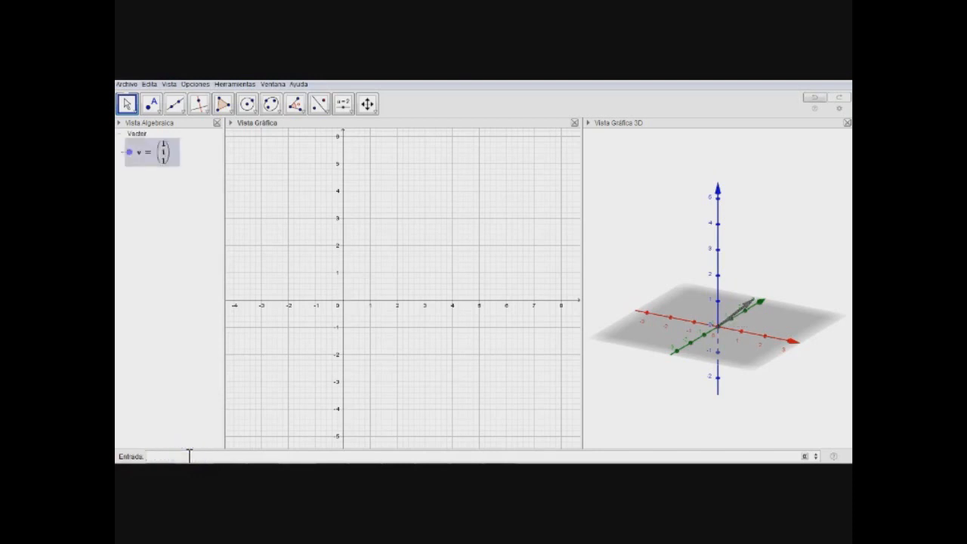
Step: Define a second three-dimensional vector w=(-2,3,4)
text(w=(-2,3)
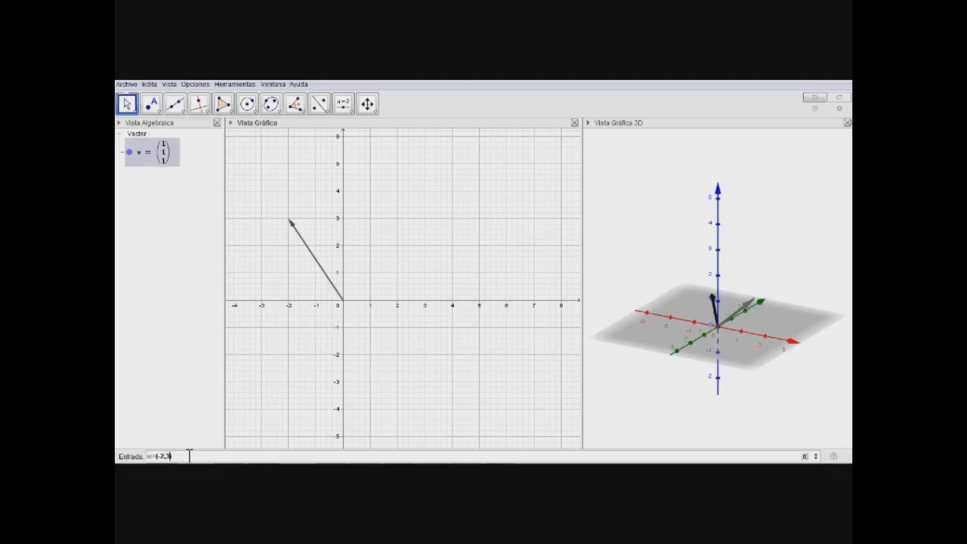
text(,4)
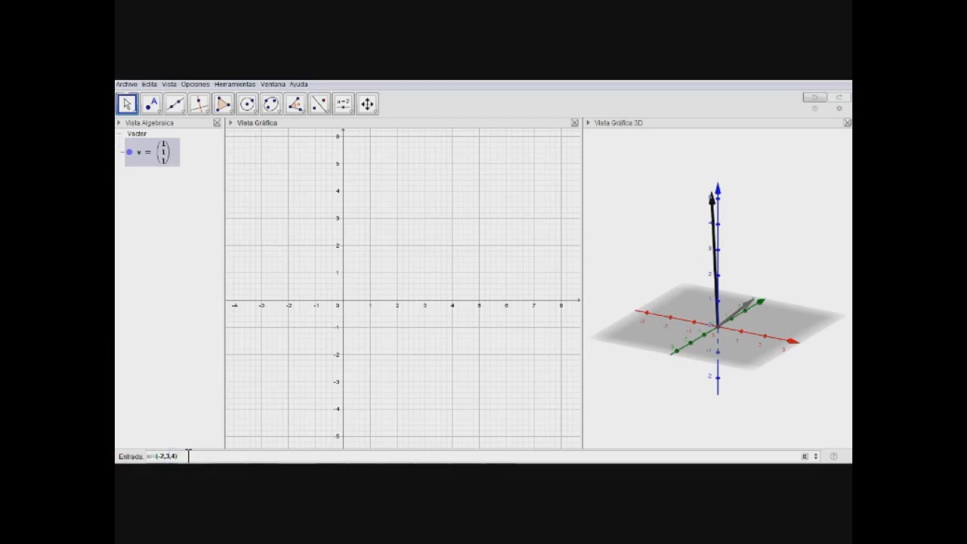
key(Return)
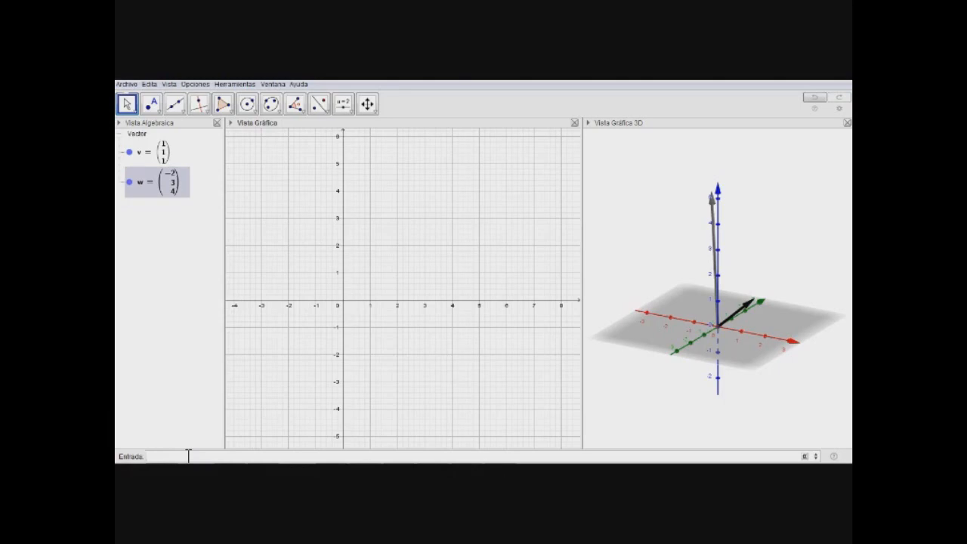
Step: Compute the cross product of vectors v and w with Cross(v,w)
text(Pro)
text(v)
text(,w)
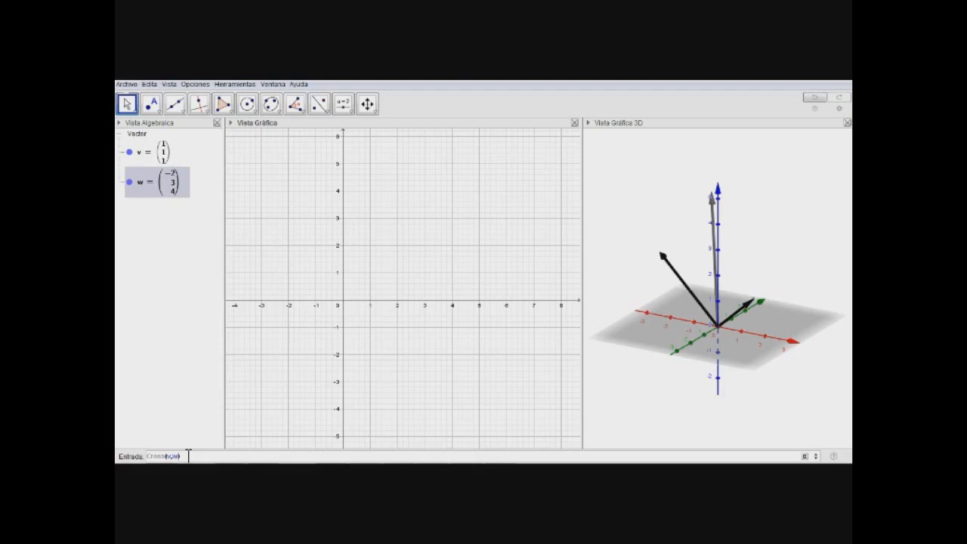
click(183, 456)
key(Return)
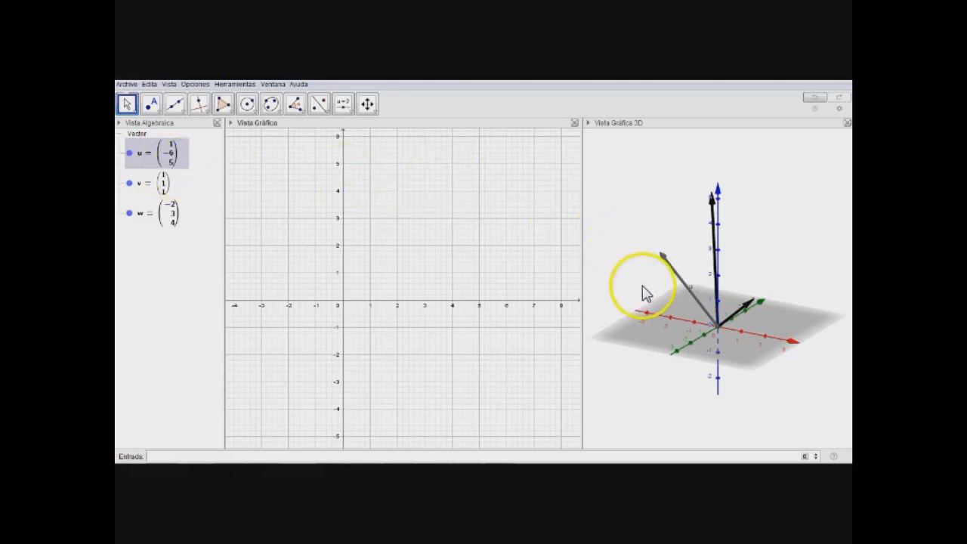
Step: Examine from several angles in the 3D view how the cross product vector u stands relative to vectors v and w
mouse_move(641, 300)
mouse_down()
mouse_move(669, 324)
mouse_move(667, 302)
mouse_move(645, 291)
mouse_move(653, 305)
mouse_move(660, 299)
mouse_move(647, 305)
mouse_move(660, 305)
mouse_move(652, 294)
mouse_up()
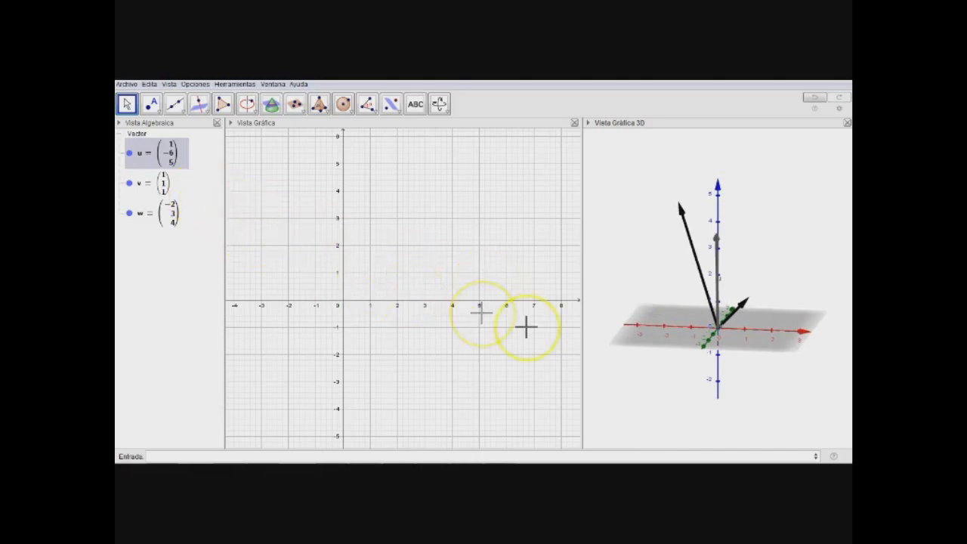
mouse_move(660, 356)
mouse_down()
mouse_move(683, 365)
mouse_move(654, 348)
mouse_up()
click(793, 317)
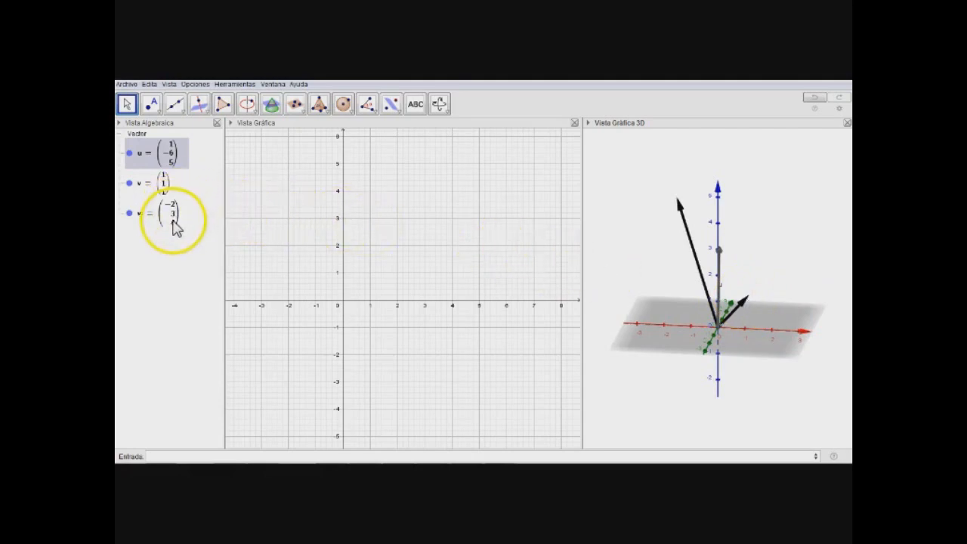
drag(656, 361, 670, 362)
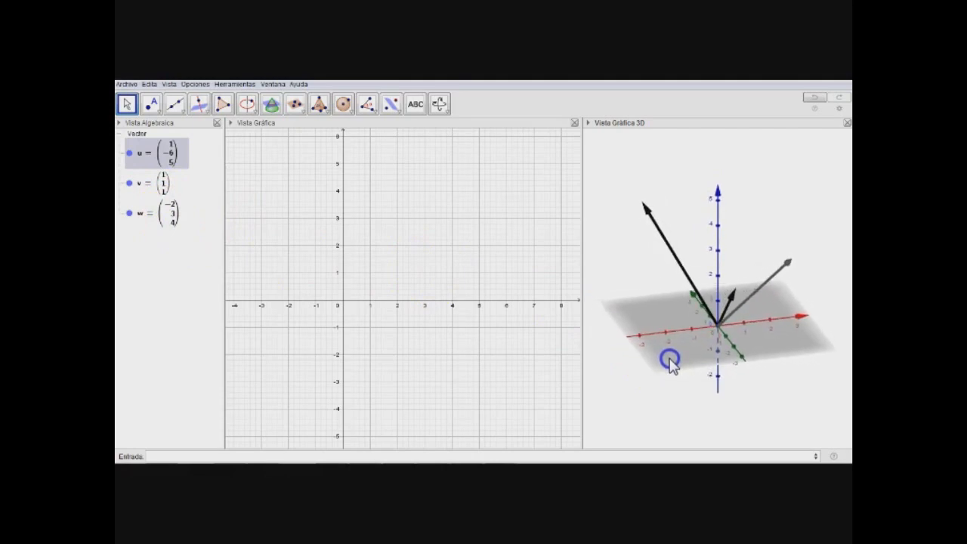
drag(670, 362, 671, 367)
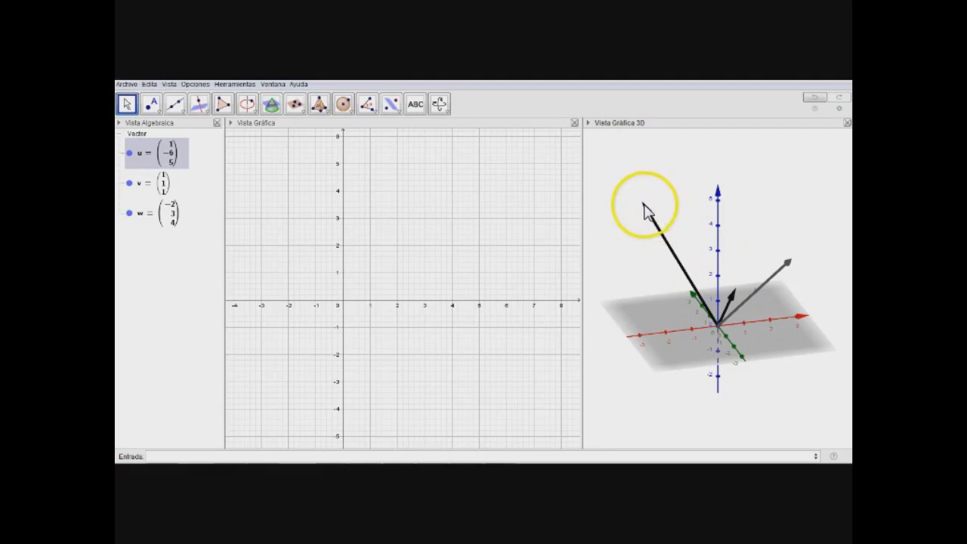
drag(699, 346, 701, 348)
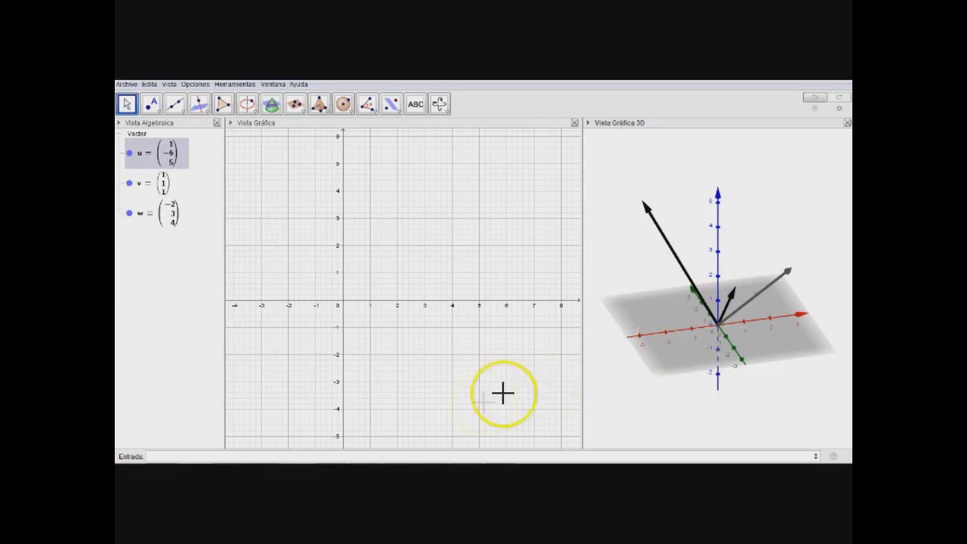
Step: Compute the dot product of the cross product vector u and vector v with Dot(u,v)
click(195, 454)
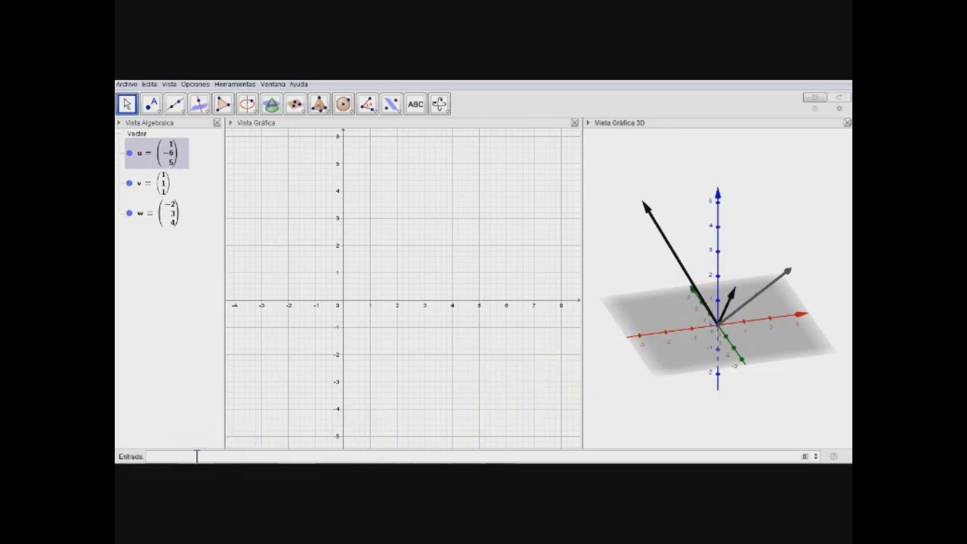
text(Det(u,v)
click(188, 456)
key(Return)
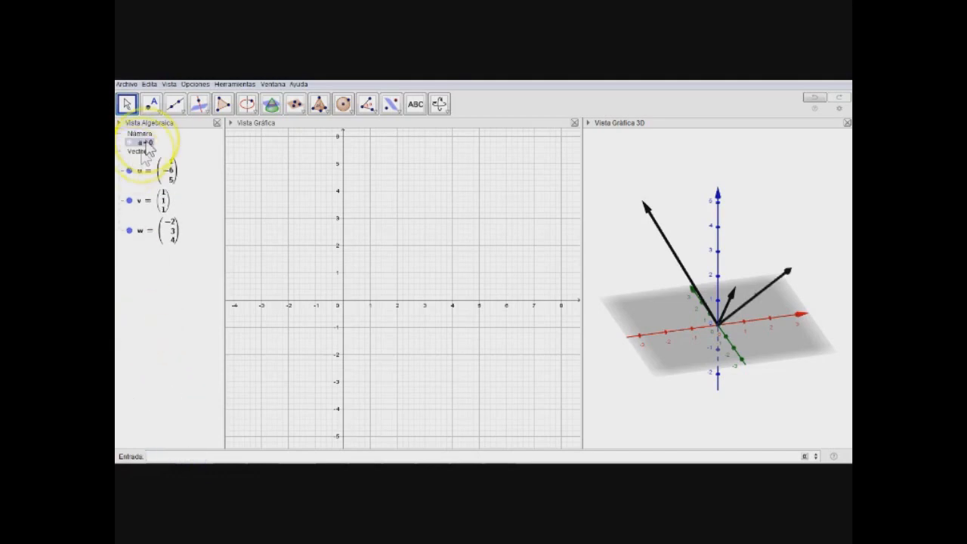